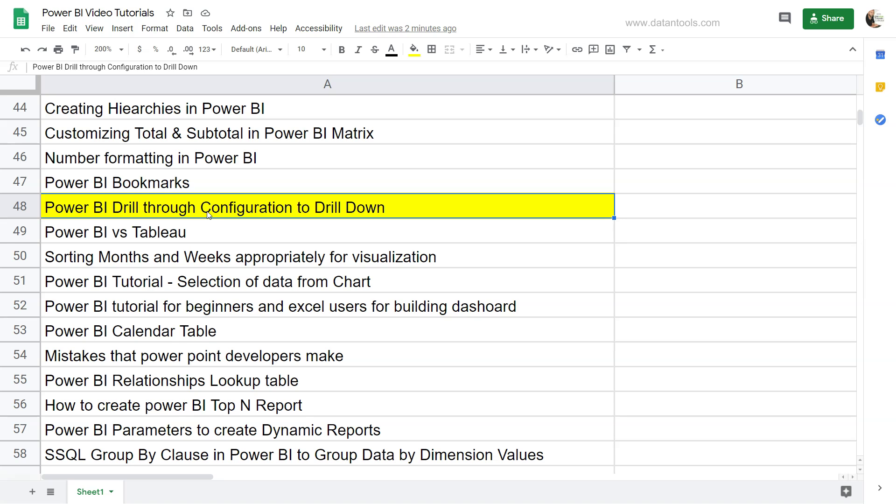
# Step: Scroll through Page 1 to review its report visuals
pyautogui.scroll(5, 208, 214)
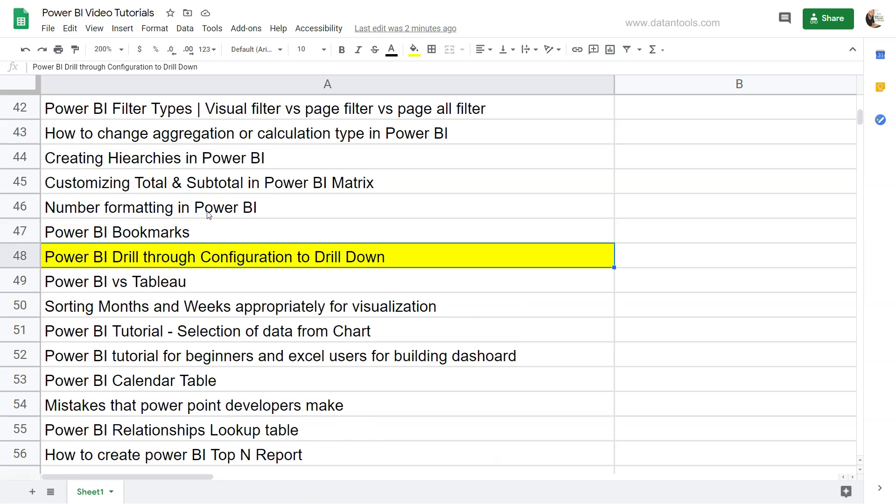
pyautogui.scroll(4, 207, 214)
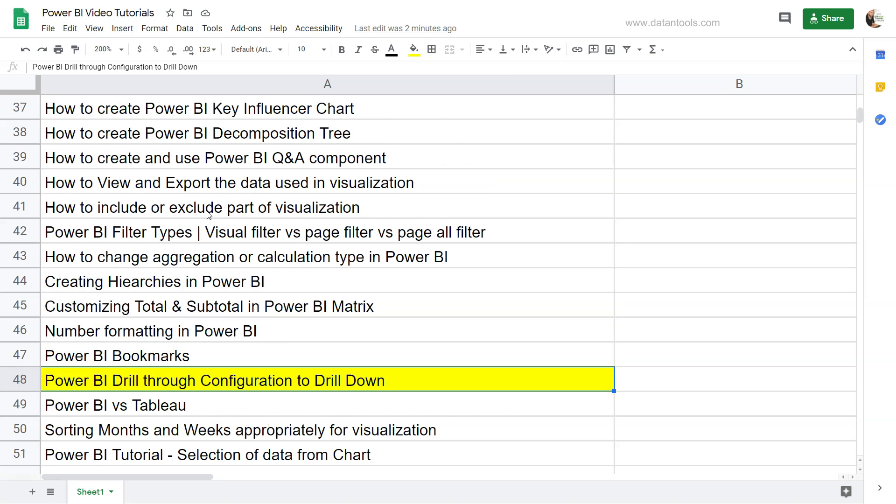
pyautogui.scroll(5, 208, 215)
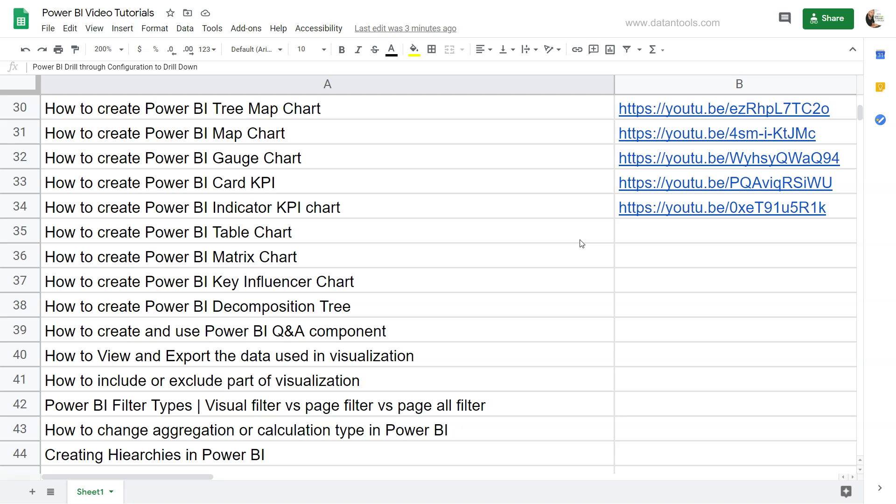
pyautogui.scroll(4, 582, 243)
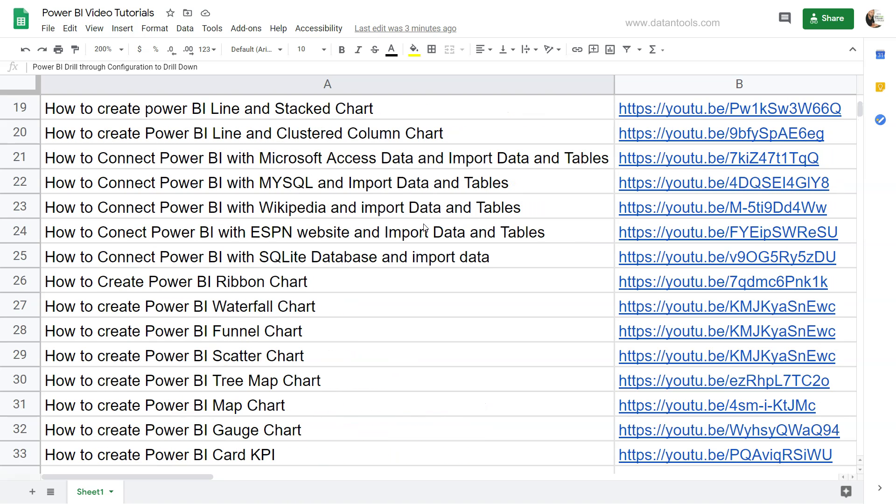
pyautogui.scroll(4, 425, 228)
pyautogui.scroll(1, 425, 228)
pyautogui.scroll(-8, 425, 228)
pyautogui.scroll(-4, 426, 228)
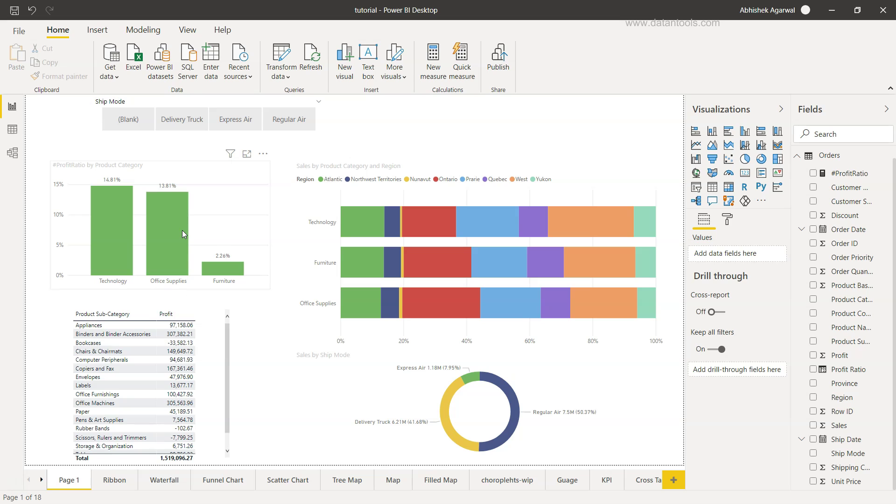
# Step: Compare Page 1 with the Ribbon page, finishing on the Ribbon chart of sales by year and sub-category
pyautogui.moveTo(182, 231)
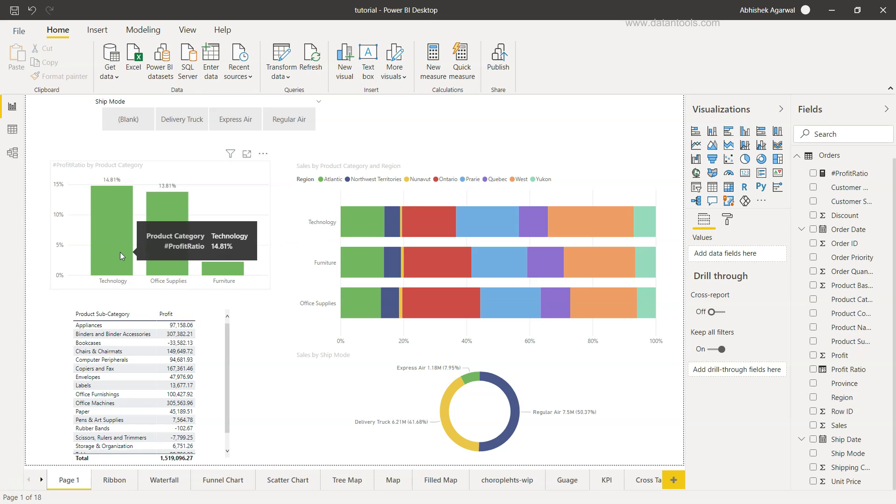
pyautogui.moveTo(219, 269)
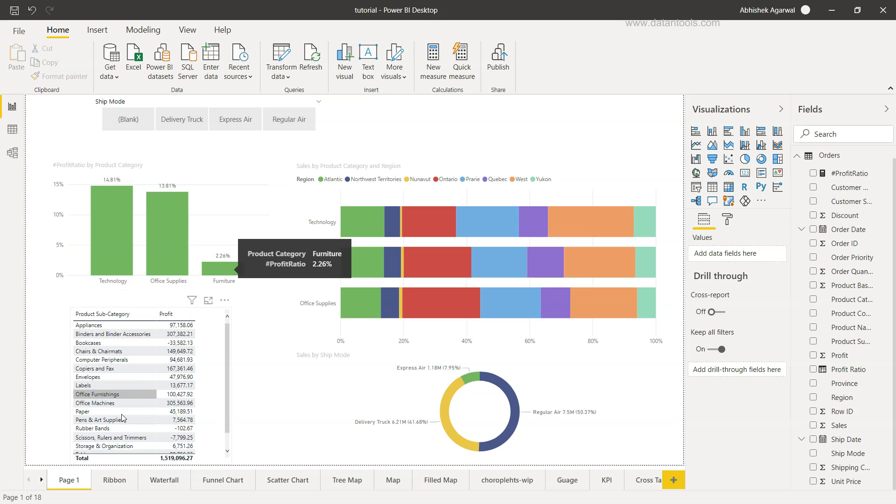
pyautogui.click(120, 484)
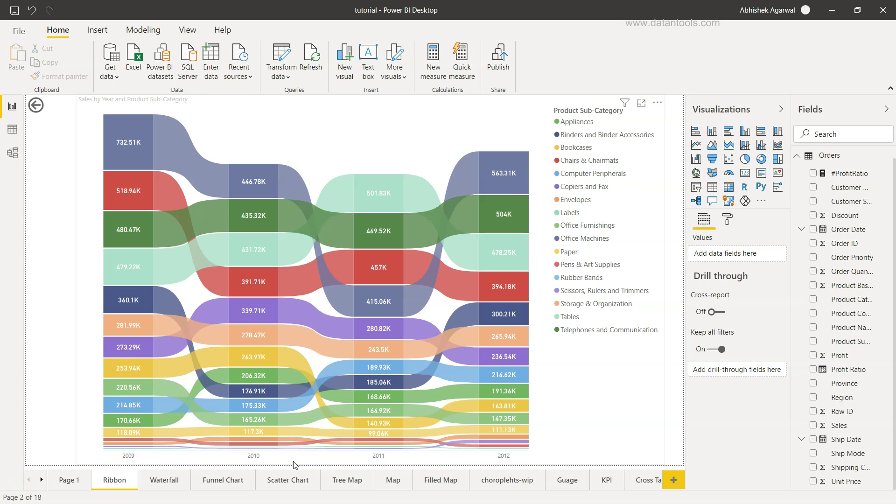
pyautogui.click(75, 483)
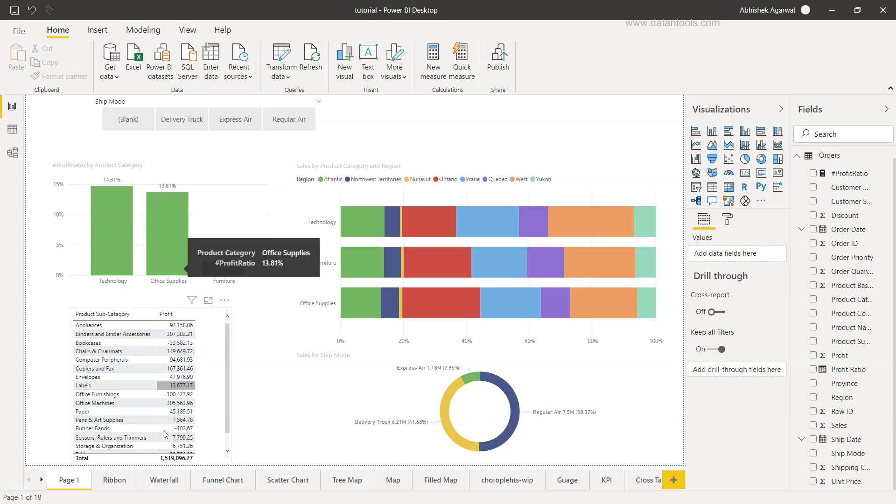
pyautogui.click(115, 480)
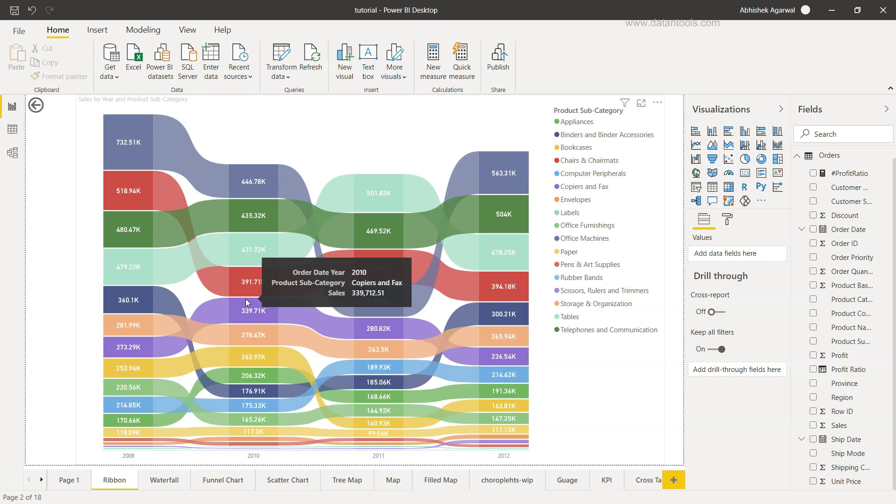
pyautogui.click(70, 482)
pyautogui.moveTo(110, 237)
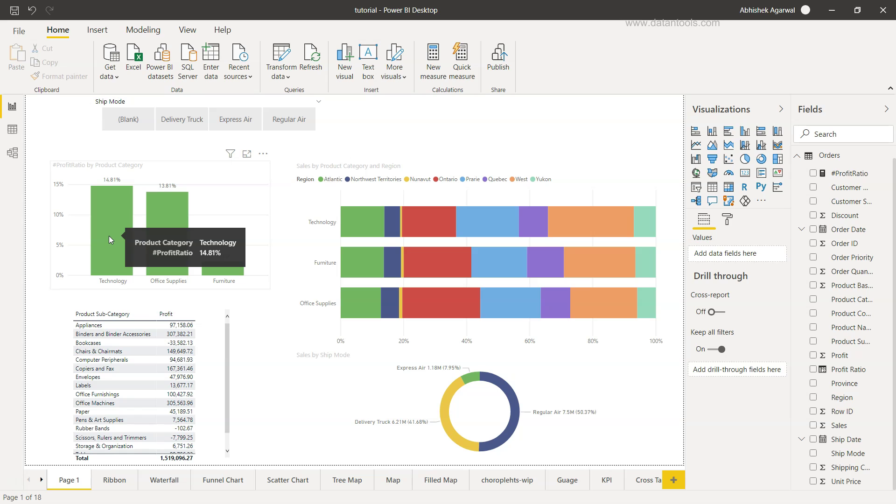
pyautogui.click(115, 479)
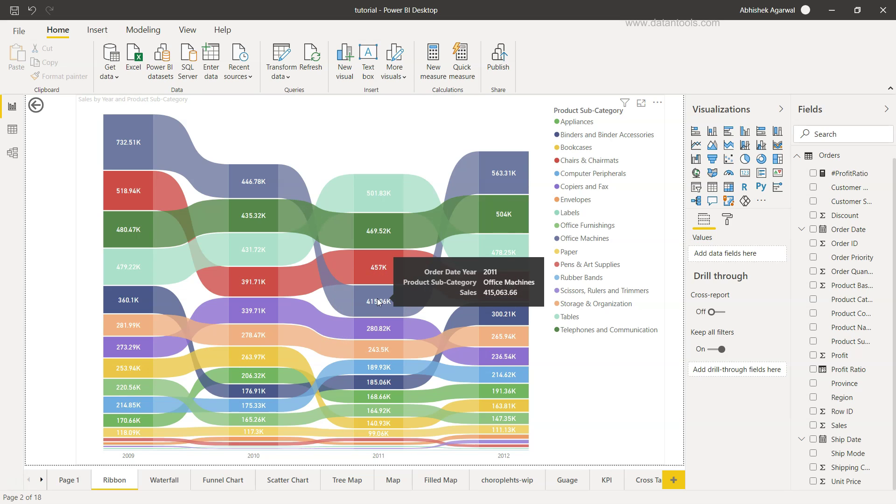
pyautogui.click(64, 479)
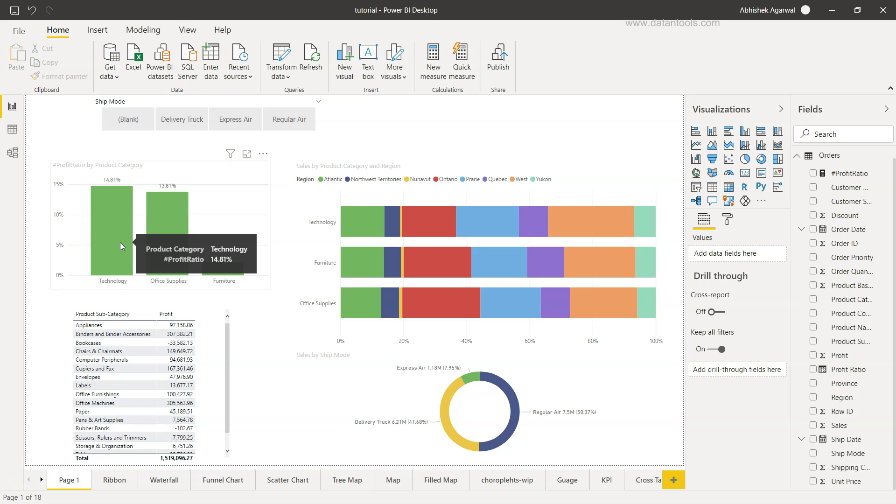
pyautogui.click(116, 481)
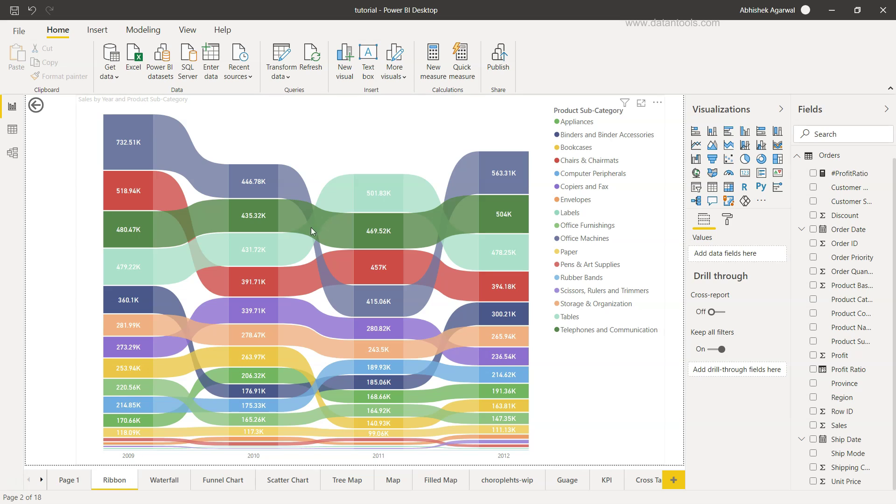
# Step: With the ribbon chart selected, add Product Category as the Ribbon page's drill-through field
pyautogui.click(347, 148)
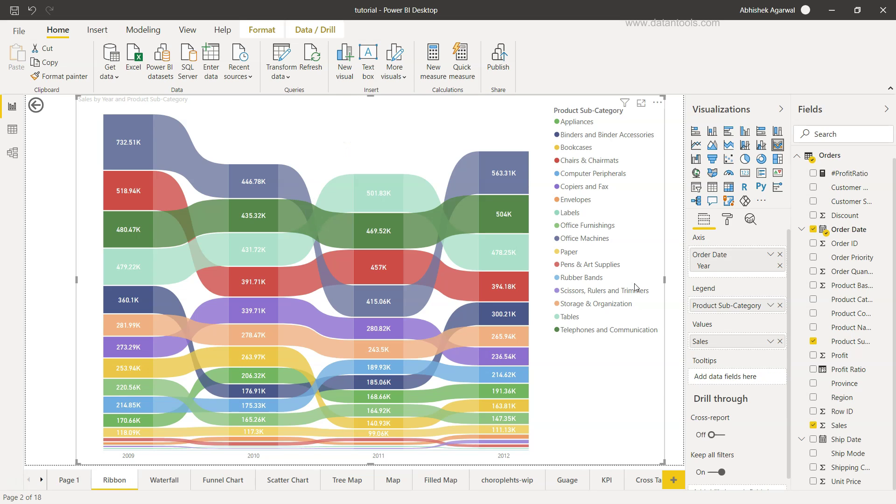
pyautogui.scroll(-1, 724, 370)
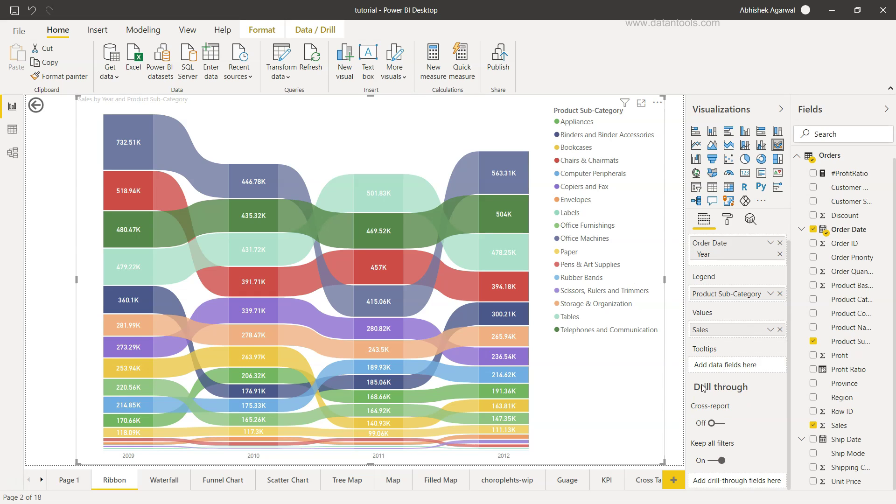
pyautogui.moveTo(720, 394)
pyautogui.click(73, 479)
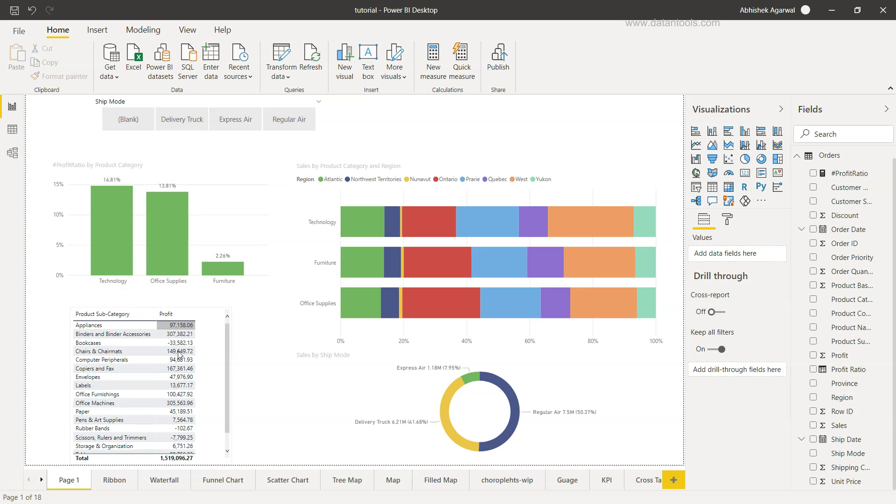
pyautogui.click(117, 481)
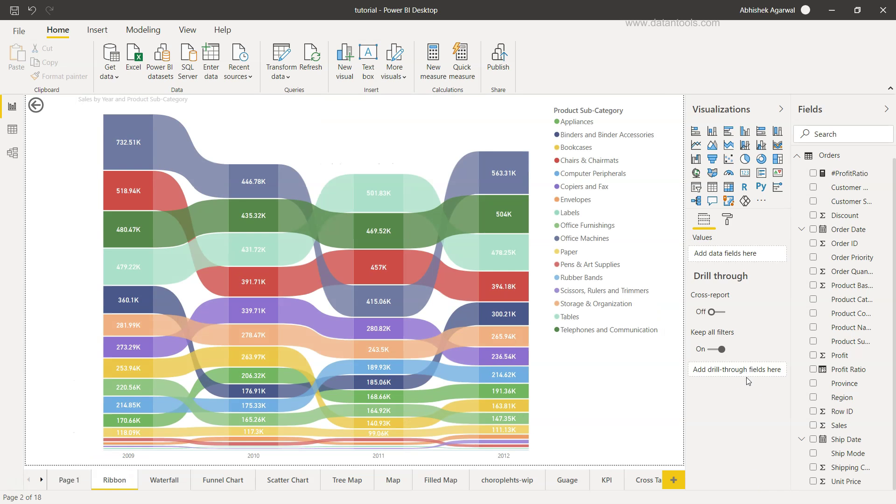
pyautogui.click(426, 144)
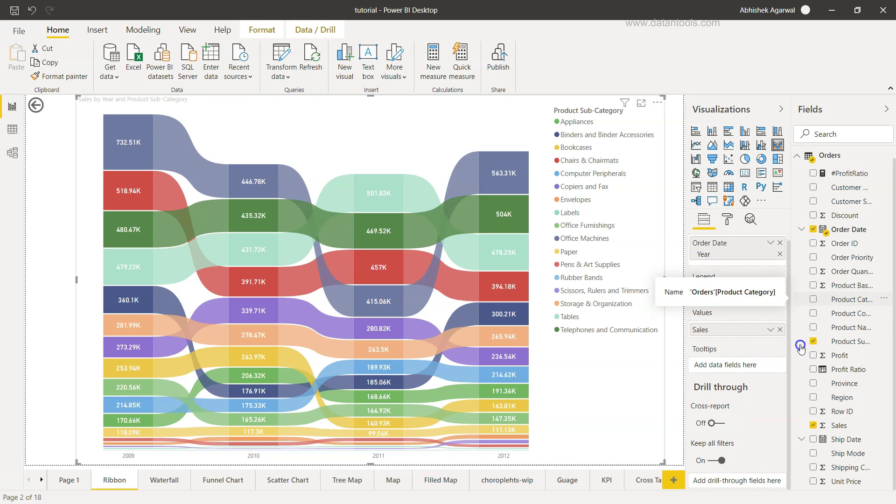
pyautogui.moveTo(841, 304); pyautogui.dragTo(740, 484)
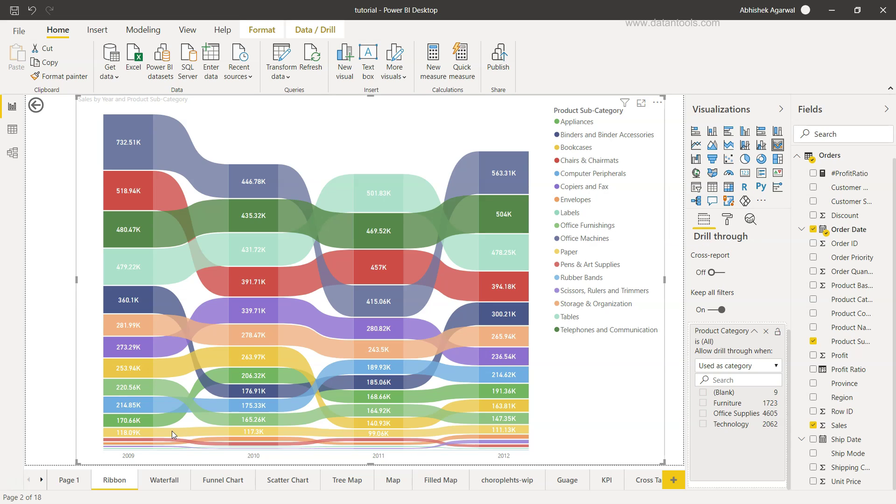
# Step: From Page 1, drill through the Technology bar to the Ribbon page
pyautogui.click(68, 481)
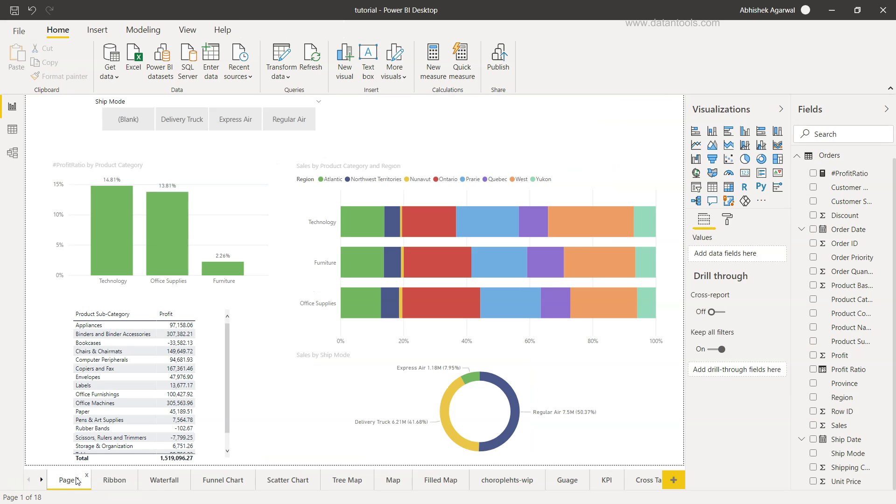
pyautogui.moveTo(120, 223)
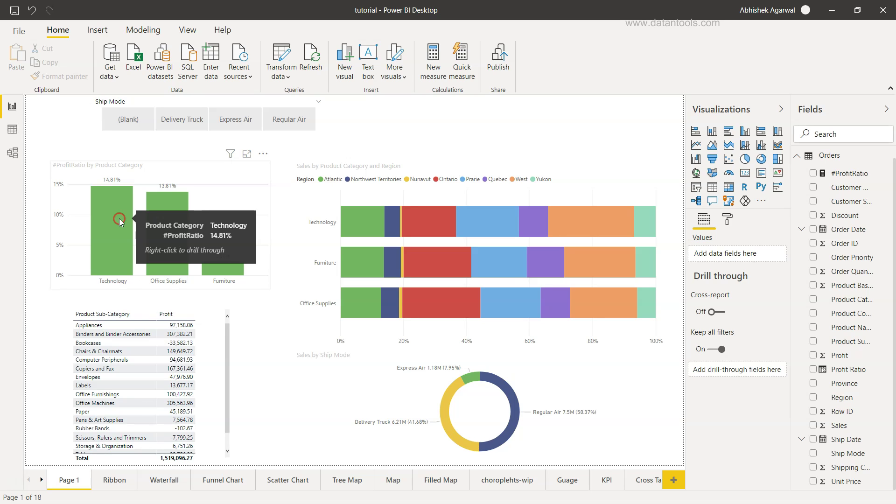
pyautogui.rightClick(119, 218)
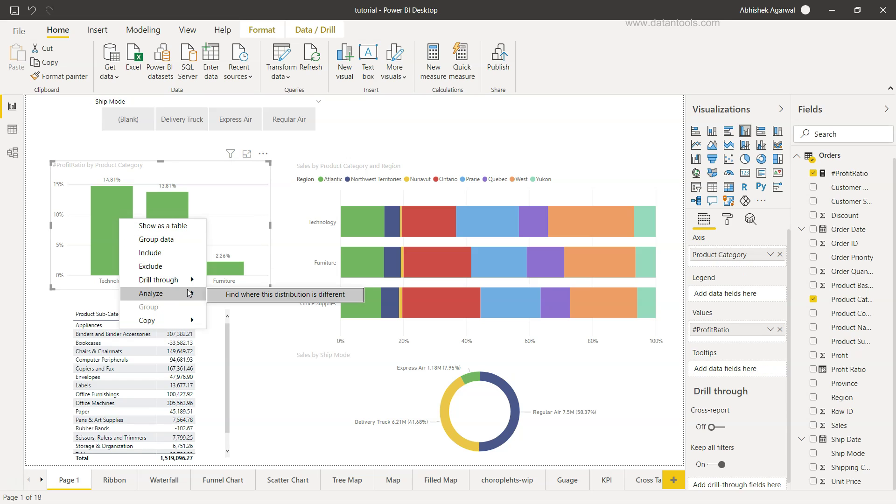
pyautogui.moveTo(192, 281)
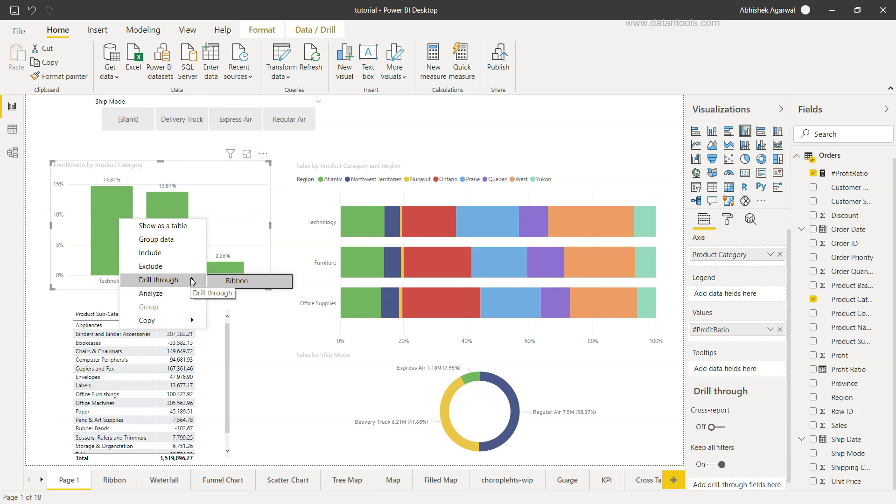
pyautogui.click(241, 281)
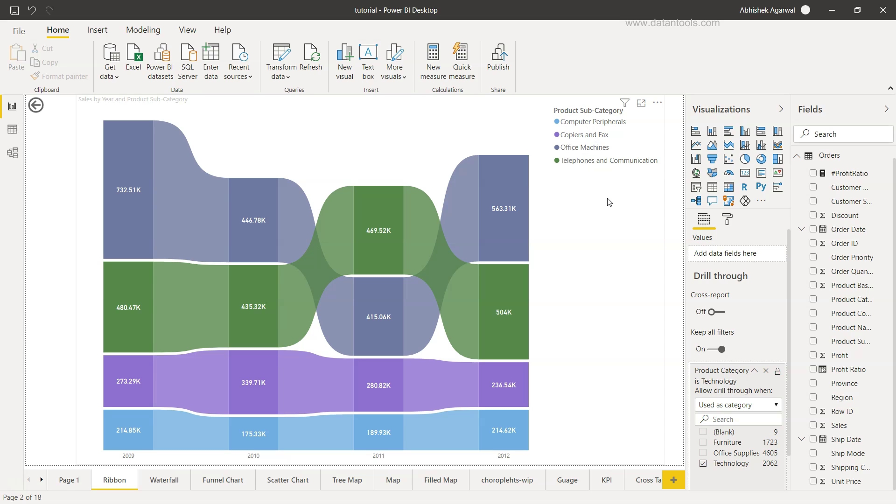
# Step: Drill through the Office Supplies profit-ratio bar to the Ribbon page, then return to Page 1
pyautogui.click(70, 481)
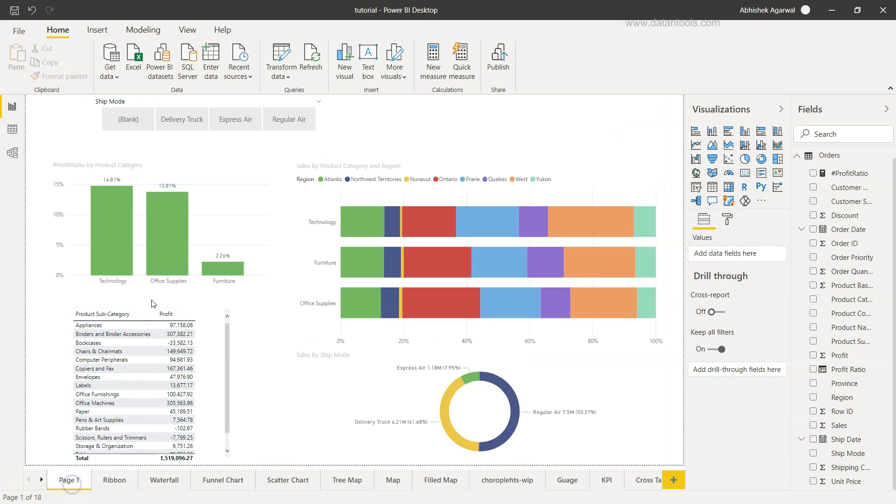
pyautogui.rightClick(168, 235)
pyautogui.moveTo(219, 296)
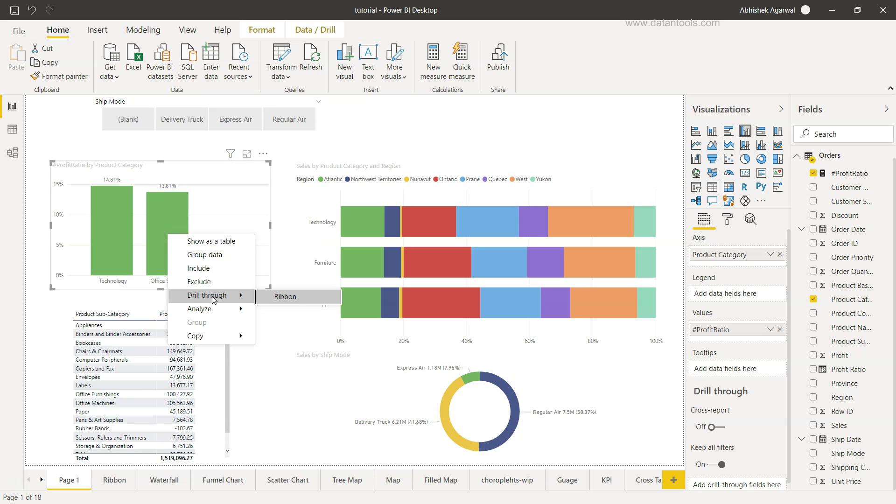
pyautogui.click(296, 298)
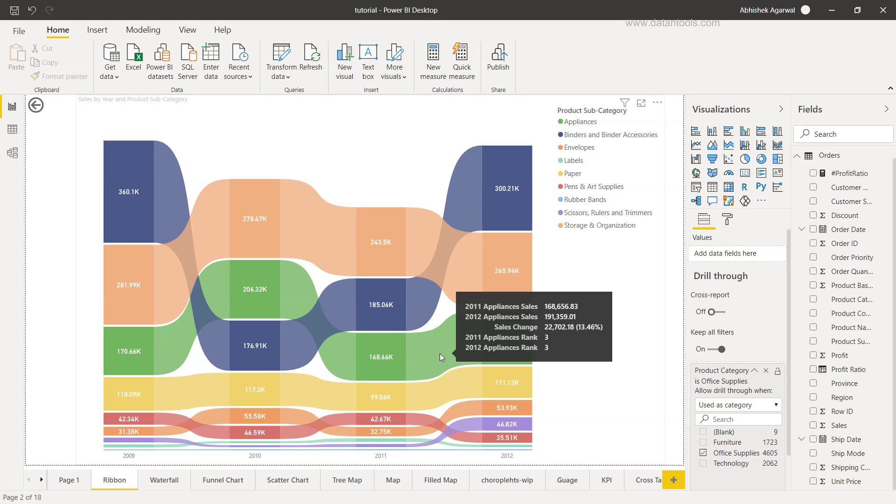
pyautogui.click(66, 480)
pyautogui.moveTo(159, 247)
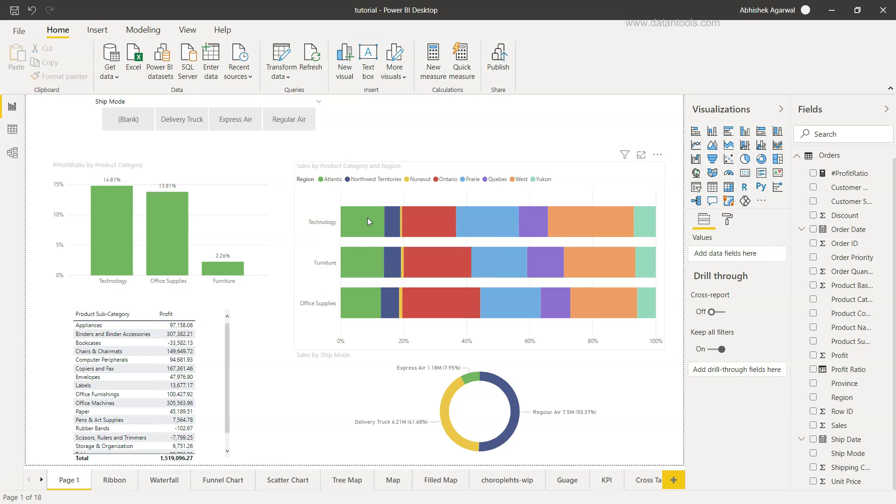
pyautogui.moveTo(369, 221)
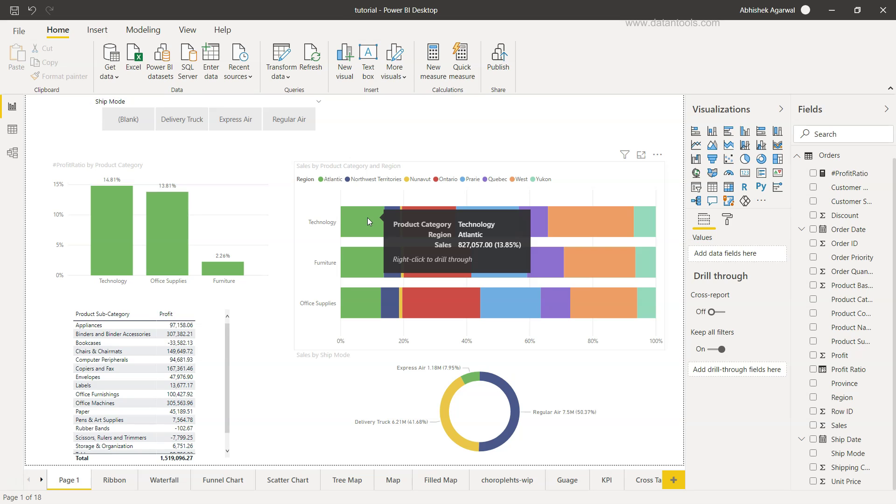
pyautogui.rightClick(368, 217)
pyautogui.moveTo(444, 280)
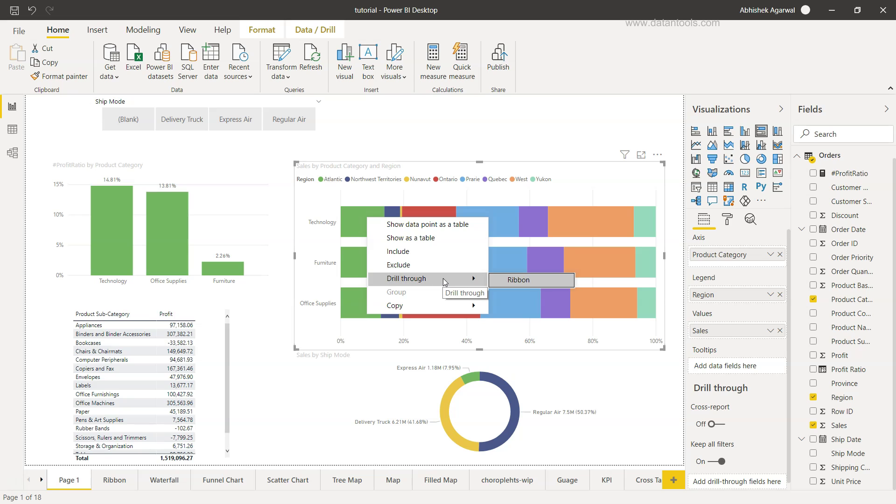
pyautogui.click(522, 283)
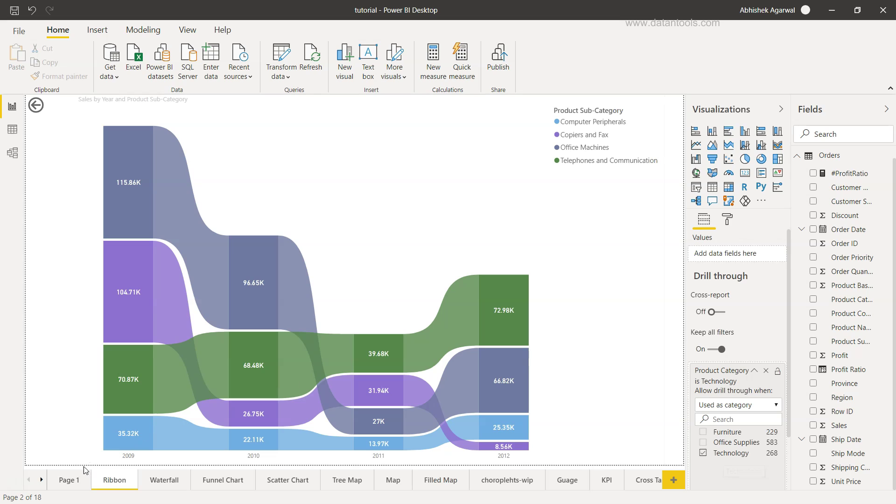
pyautogui.click(74, 479)
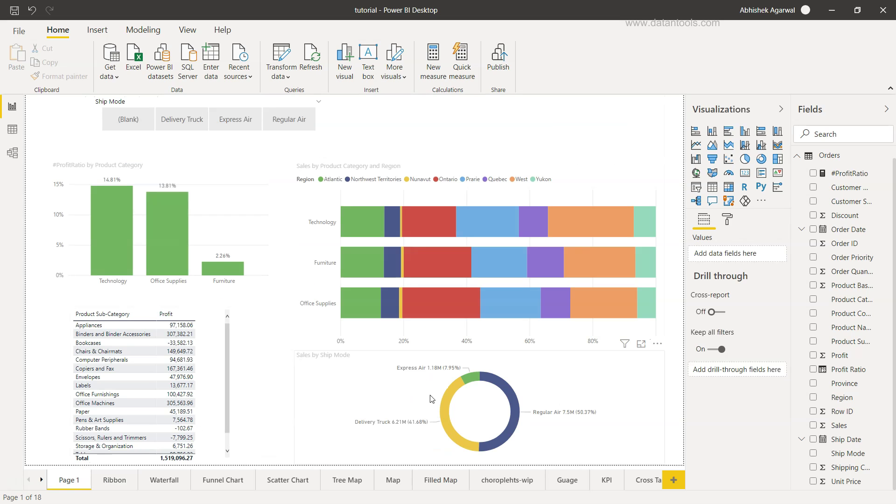
# Step: Add Ship Mode as the Waterfall chart page's drill-through field, then go back to Page 1
pyautogui.moveTo(447, 395)
pyautogui.moveTo(516, 405)
pyautogui.click(169, 485)
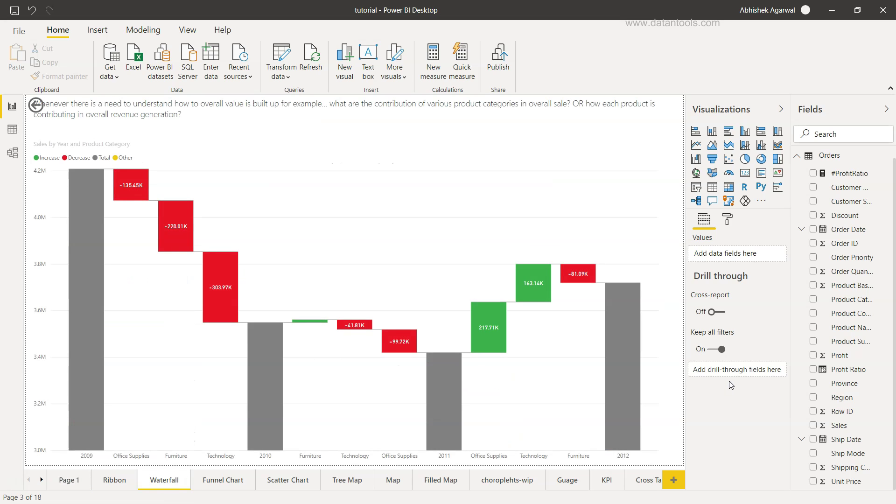
pyautogui.click(528, 206)
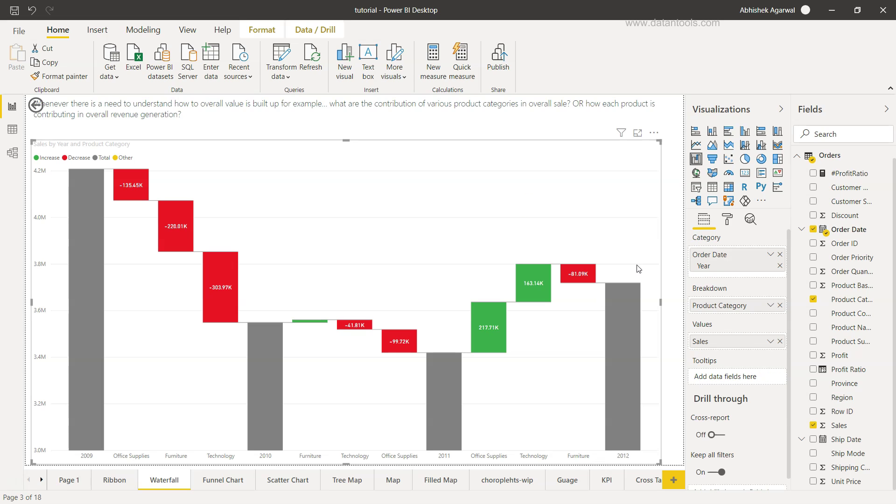
pyautogui.scroll(-1, 758, 335)
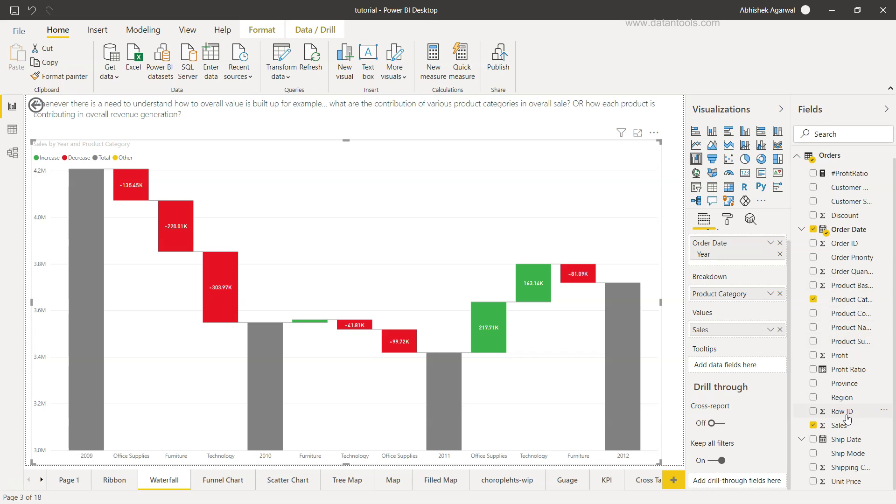
pyautogui.moveTo(848, 460); pyautogui.dragTo(752, 480)
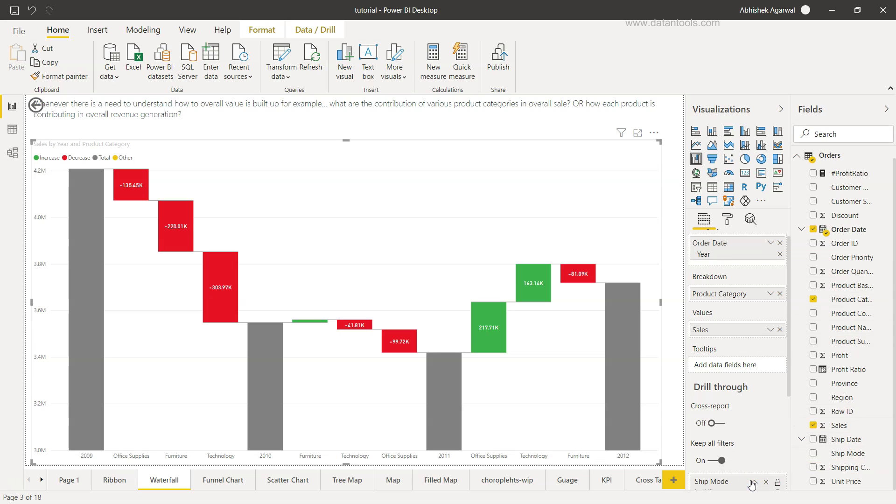
pyautogui.click(74, 480)
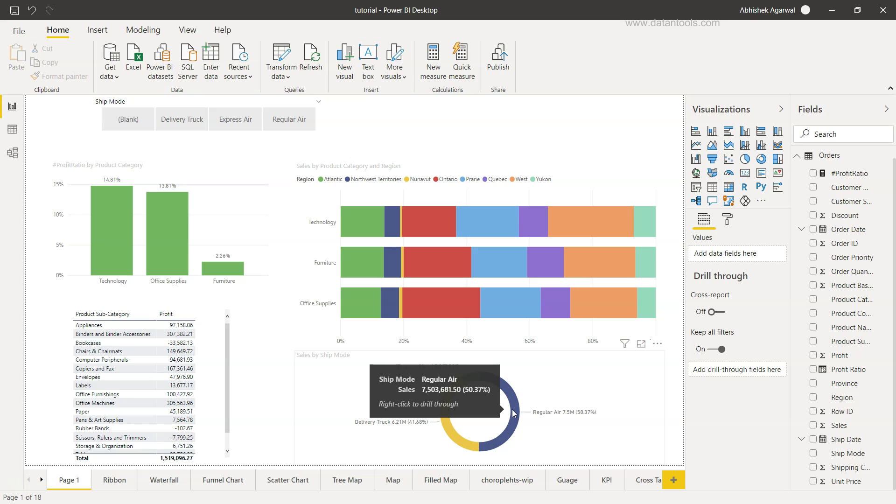
pyautogui.rightClick(511, 410)
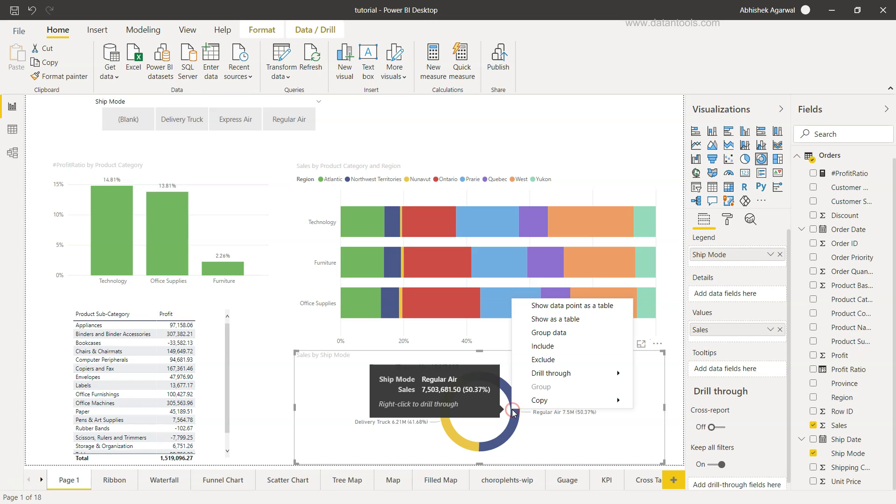
pyautogui.moveTo(578, 378)
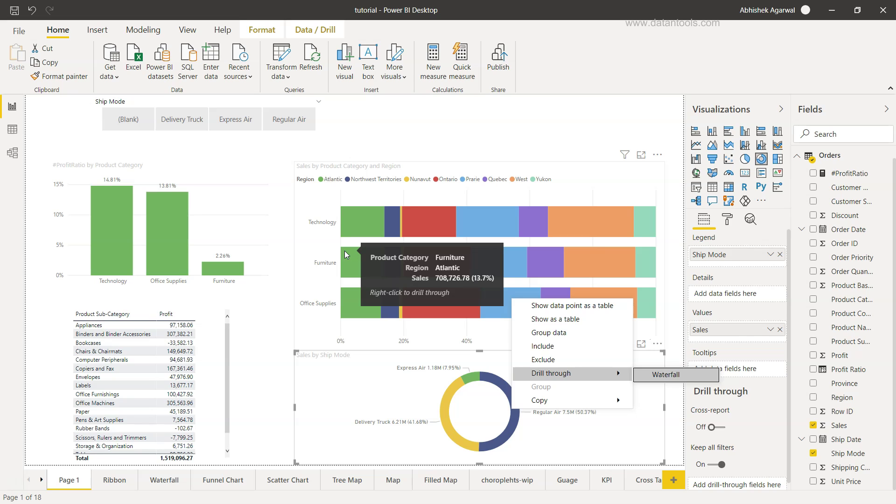
pyautogui.click(658, 376)
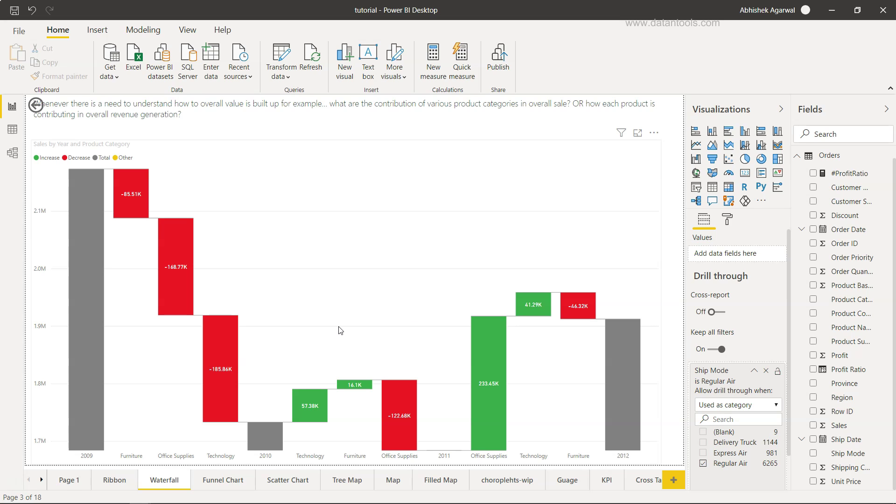
pyautogui.click(75, 480)
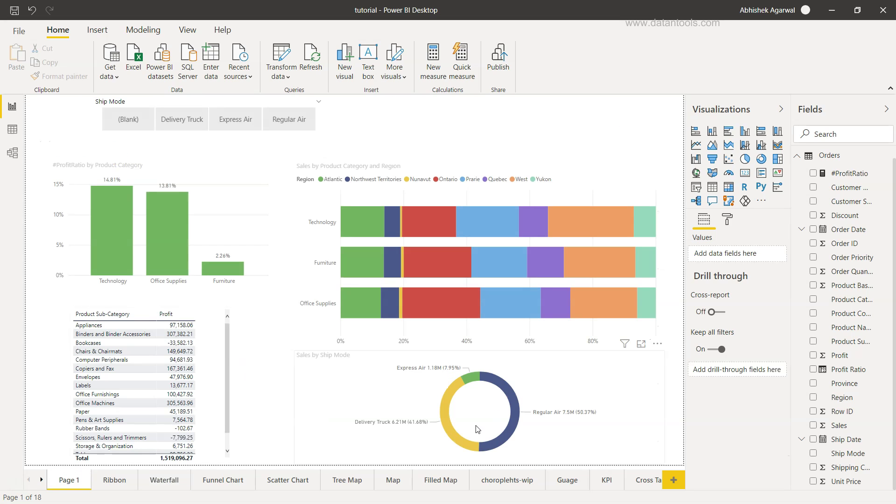
# Step: Visit the Waterfall page, return to Page 1, and open the Scatter Chart page of profit against sales
pyautogui.click(174, 481)
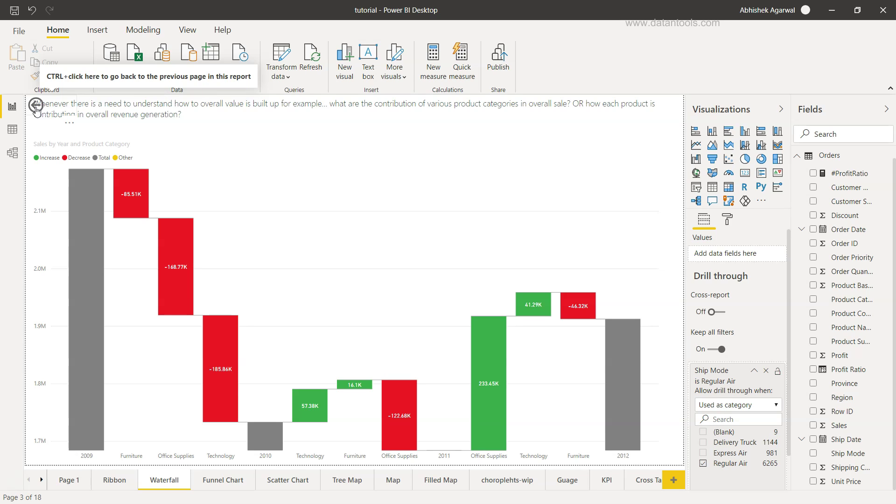
pyautogui.keyDown('ctrl'); pyautogui.click(37, 106); pyautogui.keyUp('ctrl')
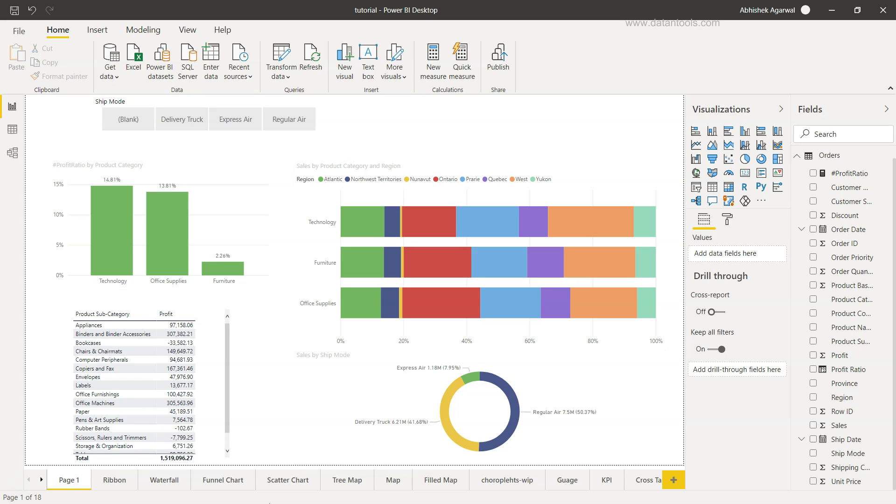
pyautogui.click(280, 482)
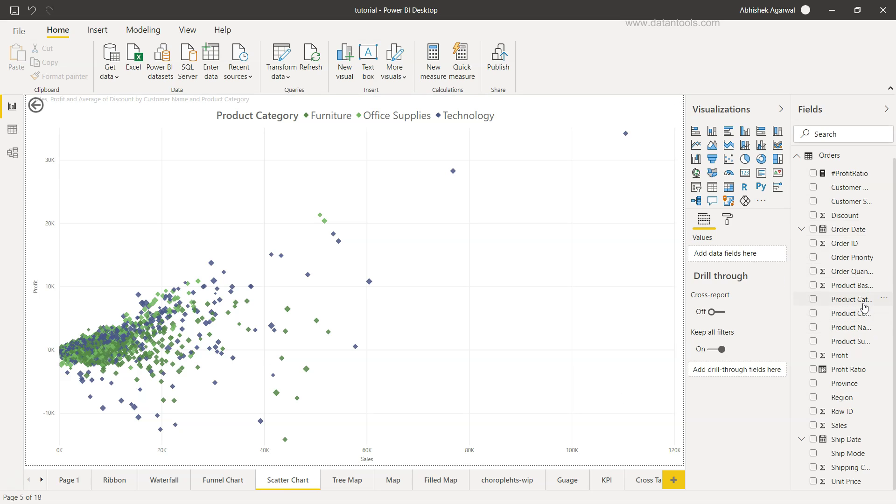
# Step: Add Product Category as the scatter chart's drill-through field and return to Page 1
pyautogui.click(423, 292)
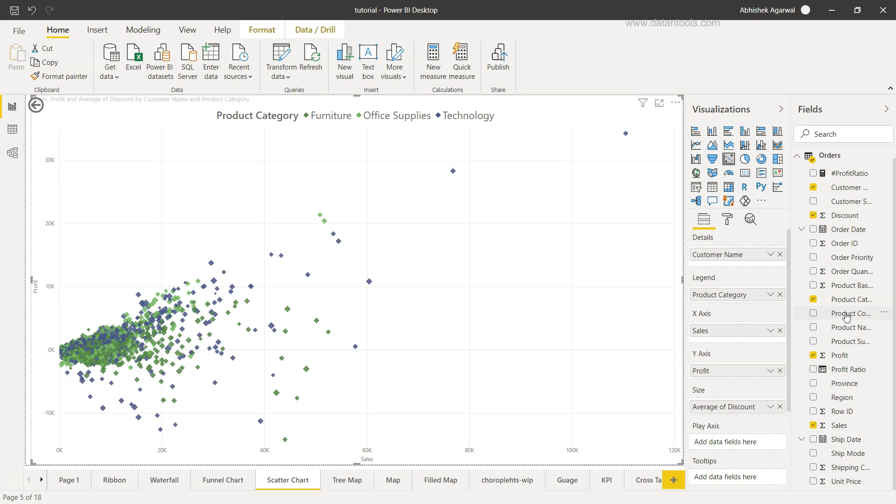
pyautogui.scroll(-3, 721, 383)
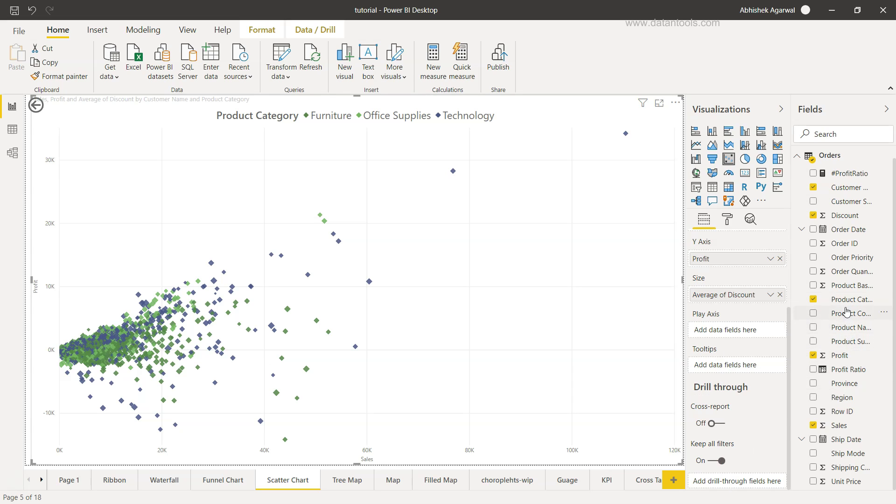
pyautogui.moveTo(839, 299); pyautogui.dragTo(742, 482)
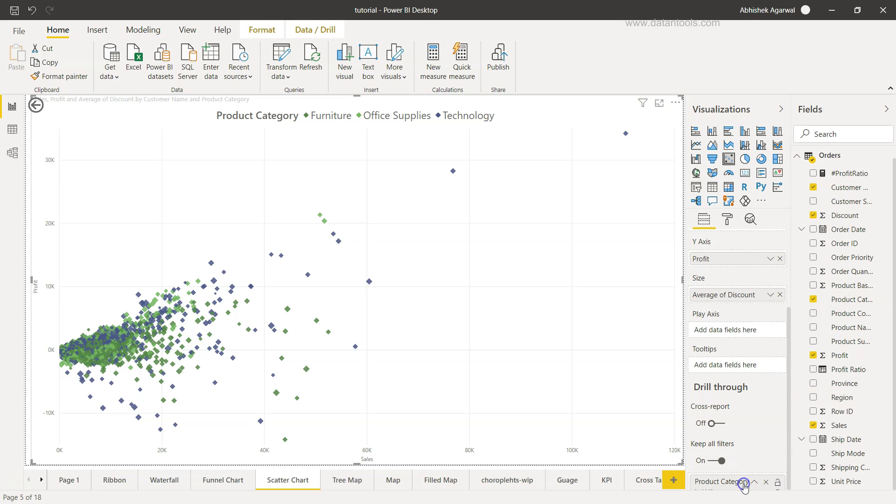
pyautogui.scroll(-4, 754, 427)
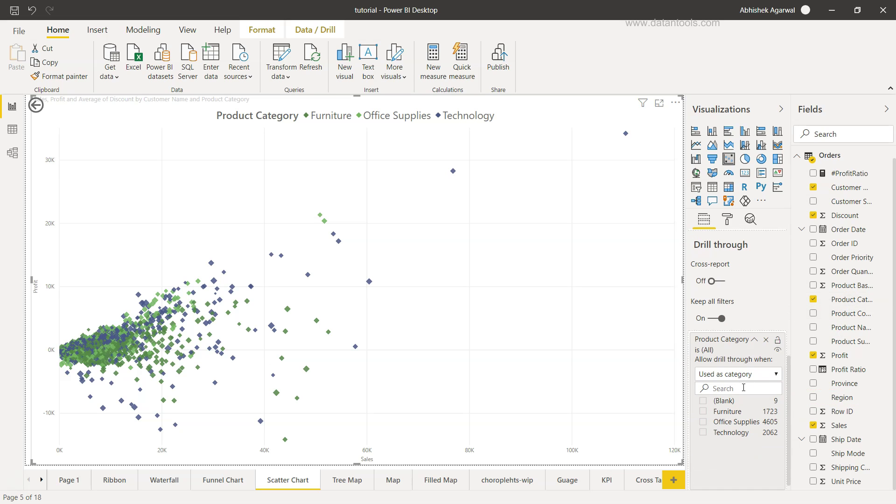
pyautogui.click(77, 481)
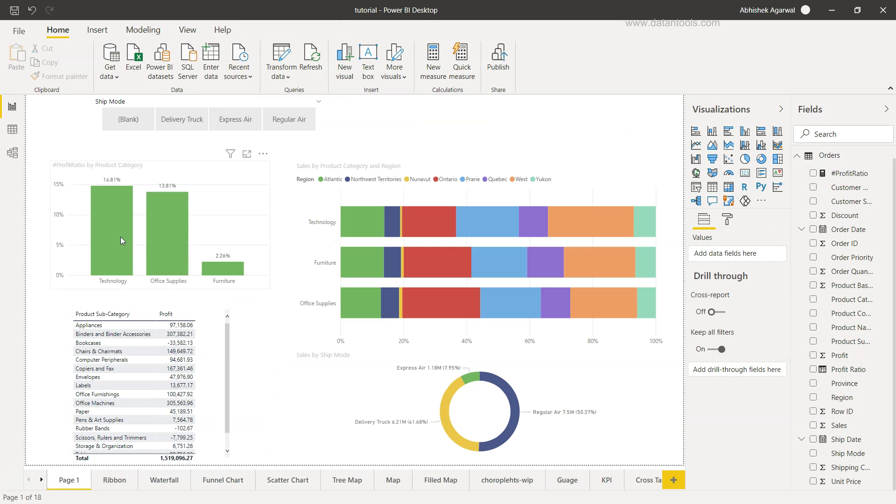
# Step: Show the Technology bar's drill-through options, now listing Ribbon and Scatter Chart
pyautogui.rightClick(121, 237)
pyautogui.moveTo(180, 311)
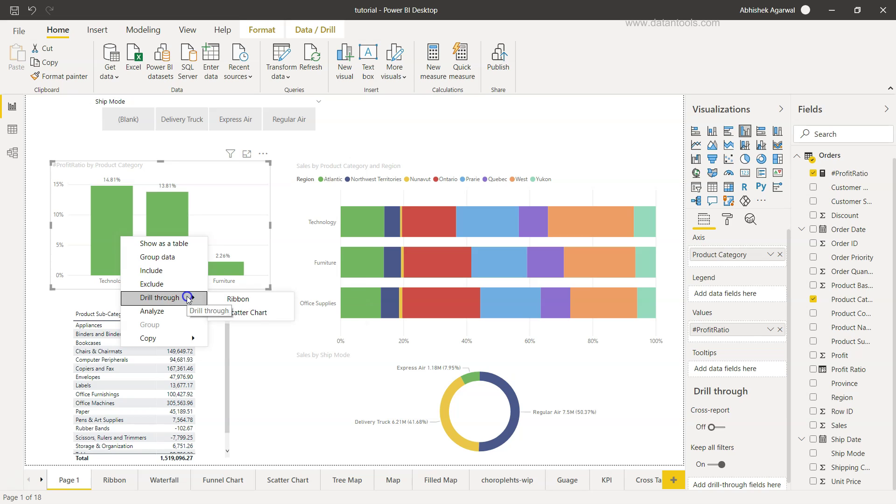